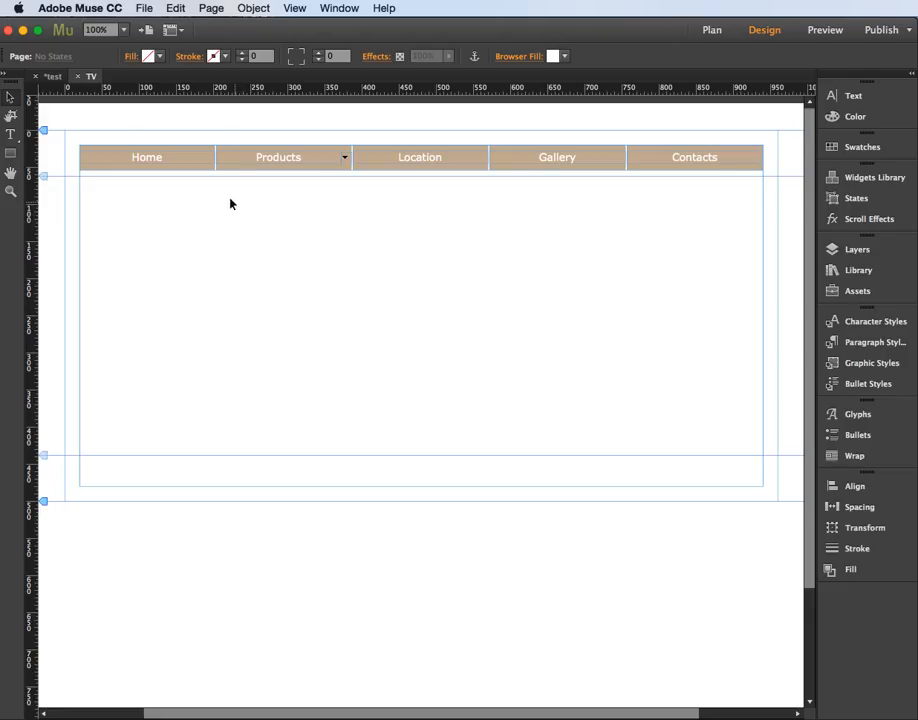
Step: Insert an embedded HTML object on the TV page and move its code editor clear of the object
click(255, 8)
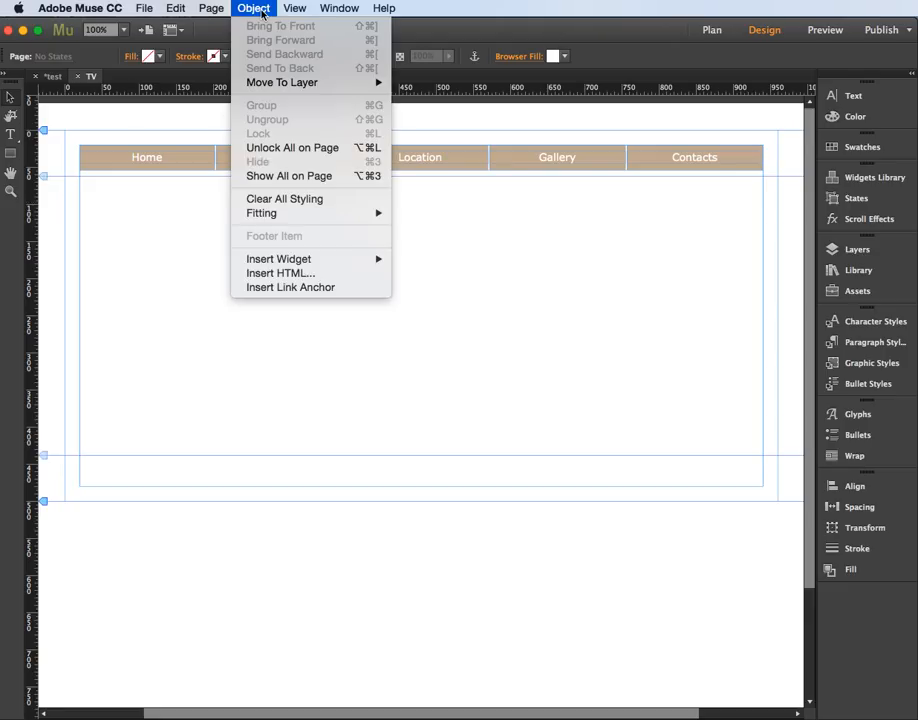
click(262, 274)
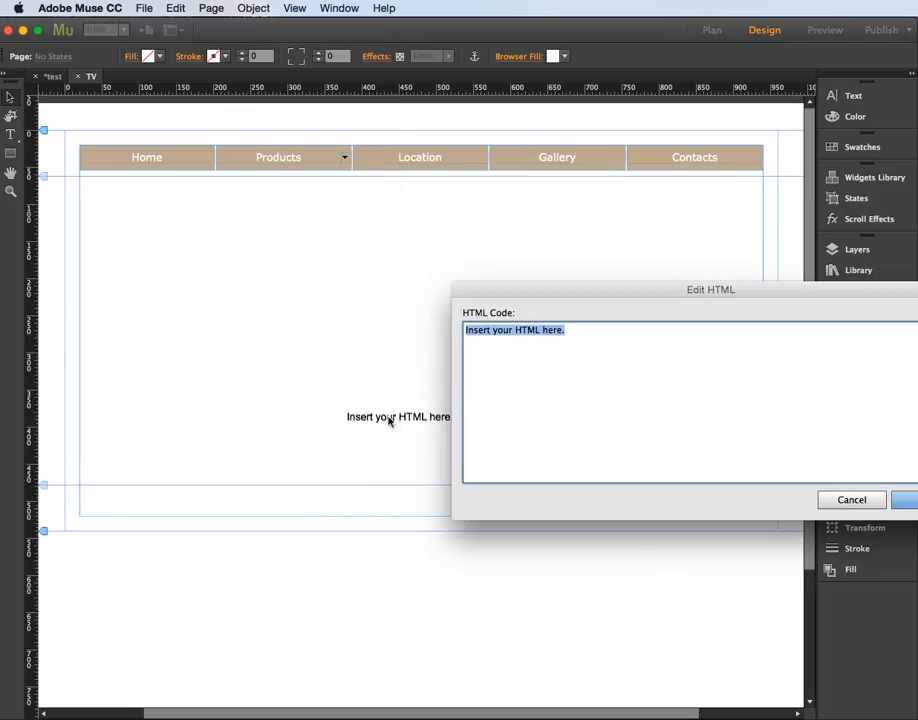
drag(681, 292, 471, 221)
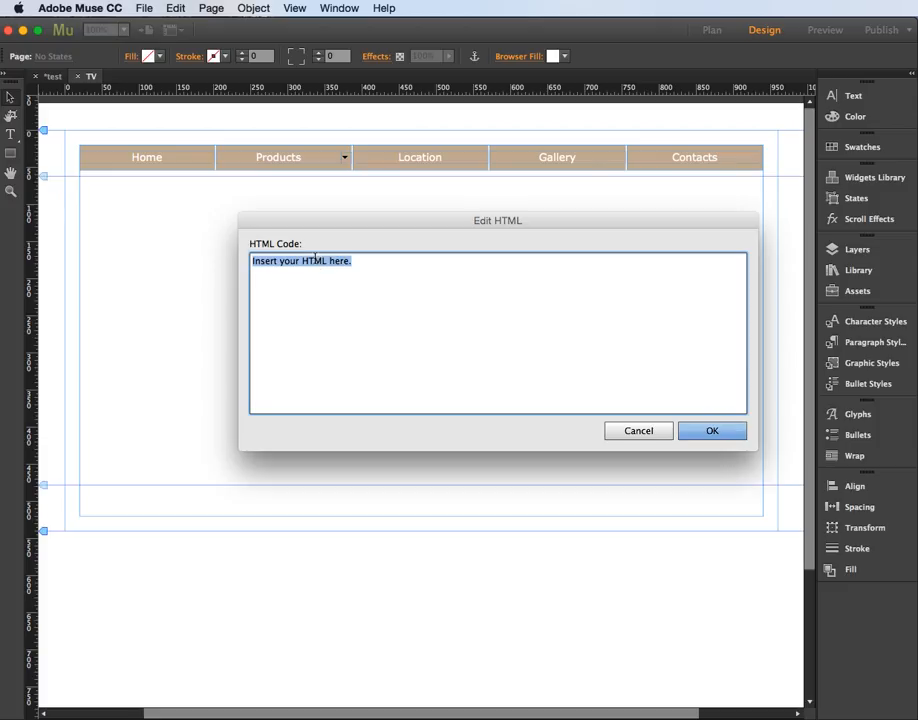
drag(381, 217, 327, 117)
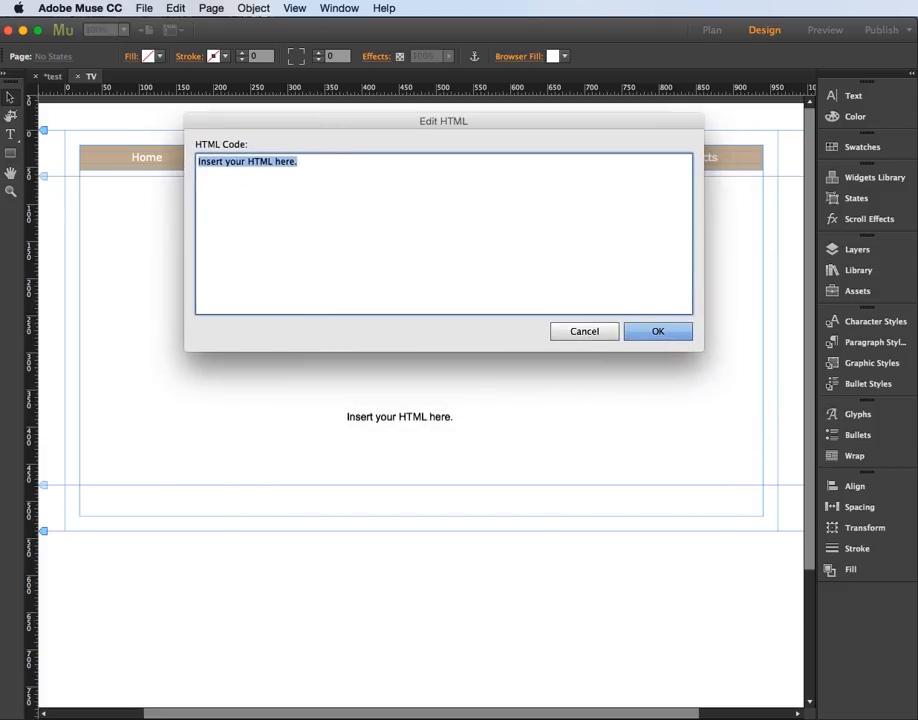
Step: Replace the placeholder HTML code with an opening <script> tag and a closing </script> tag, leaving an empty line between them
key(super+Tab)
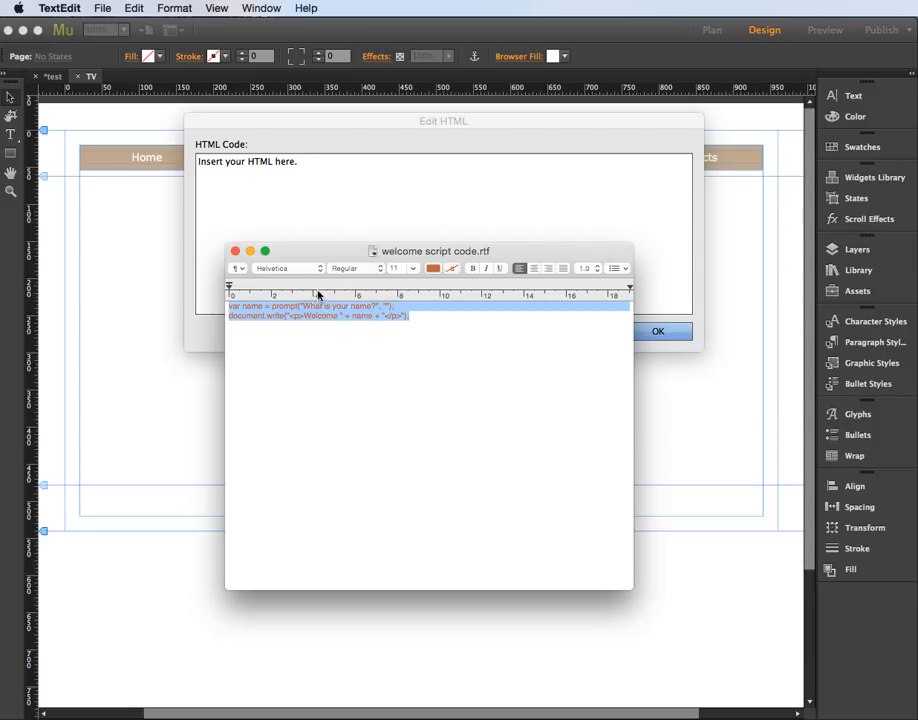
click(282, 212)
drag(272, 162, 168, 168)
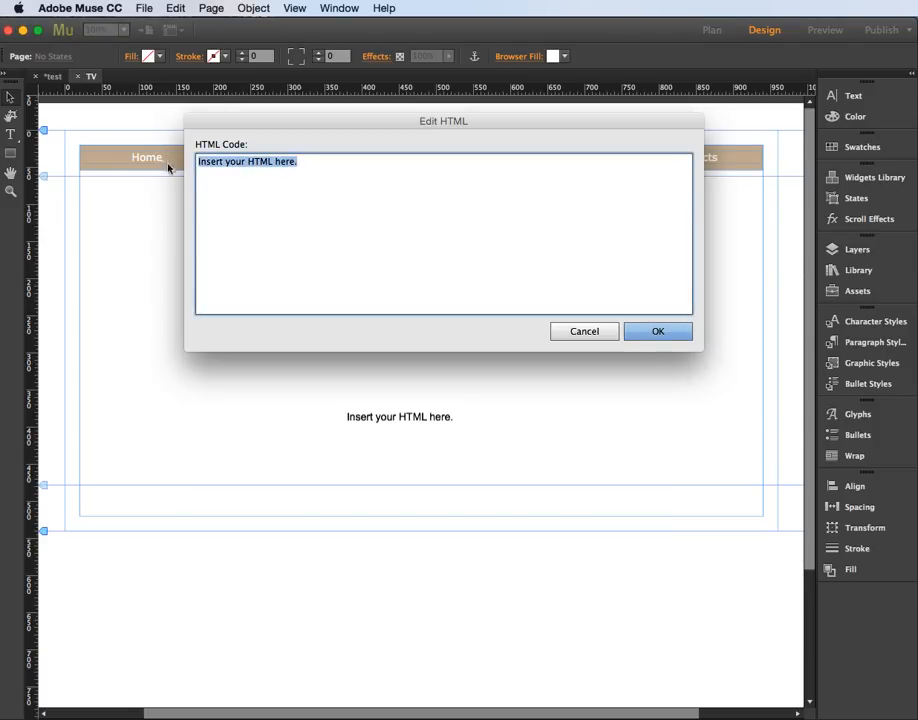
text(<script>)
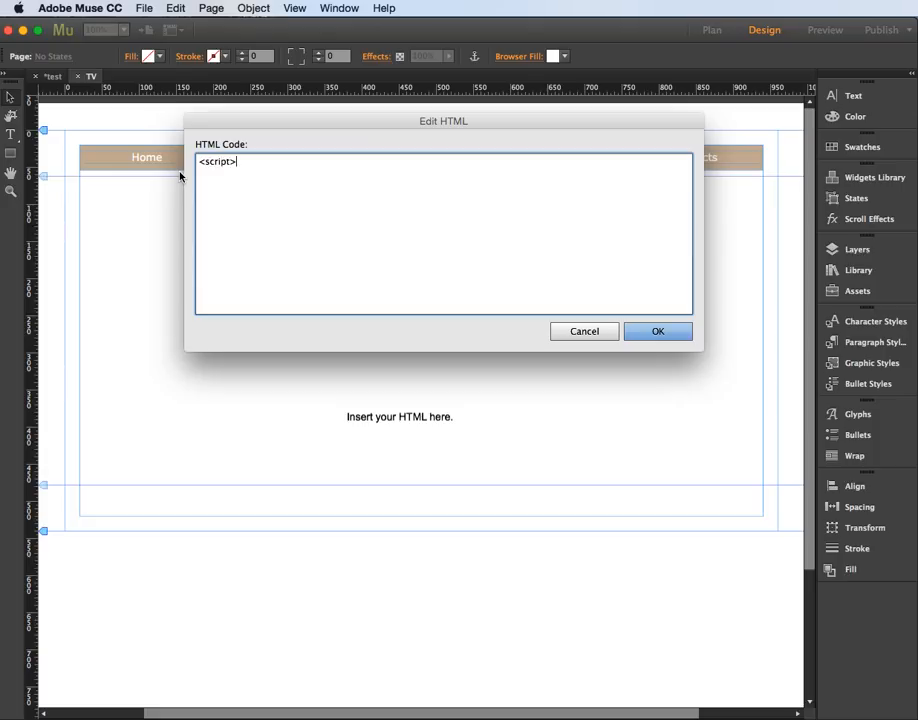
key(Return)
key(Return)
text(</script>)
Step: Copy both lines of code from welcome script code.rtf in TextEdit and paste them between the script tags in Muse
key(super+Tab)
drag(426, 320, 218, 308)
key(super+c)
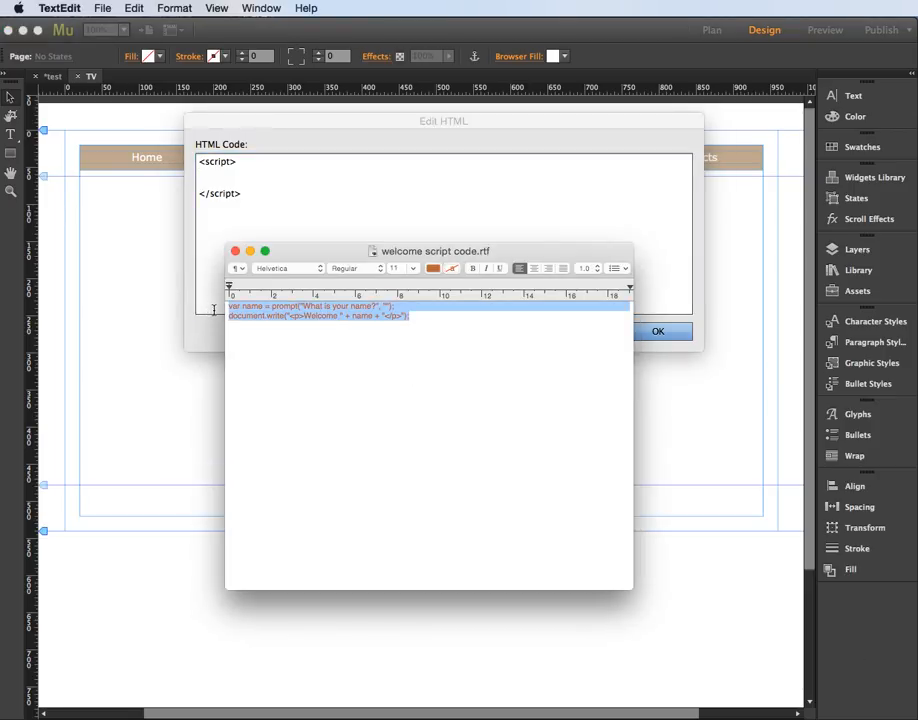
click(218, 179)
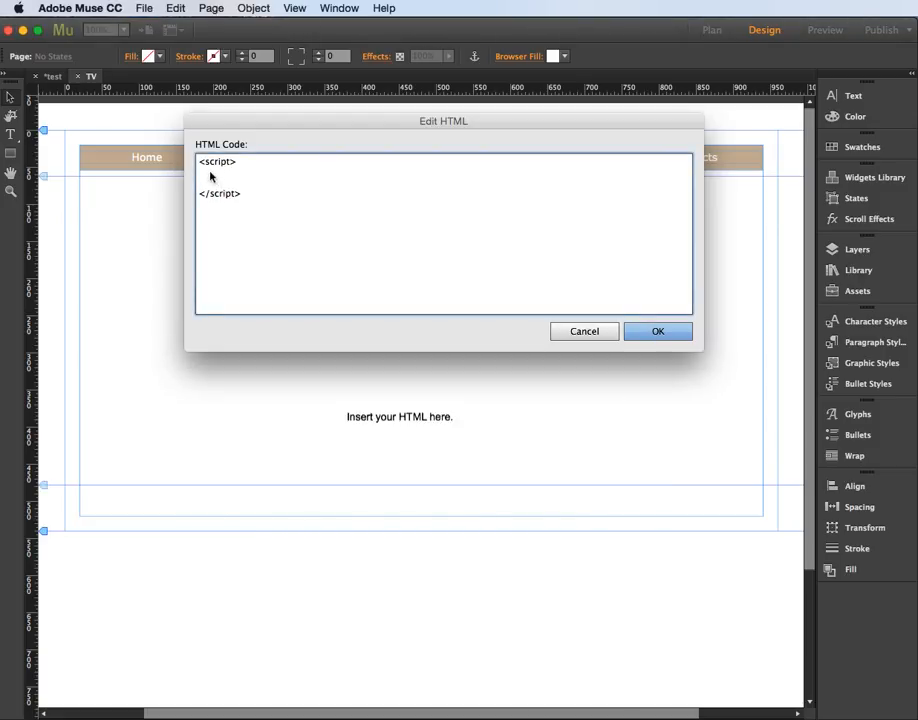
key(super+v)
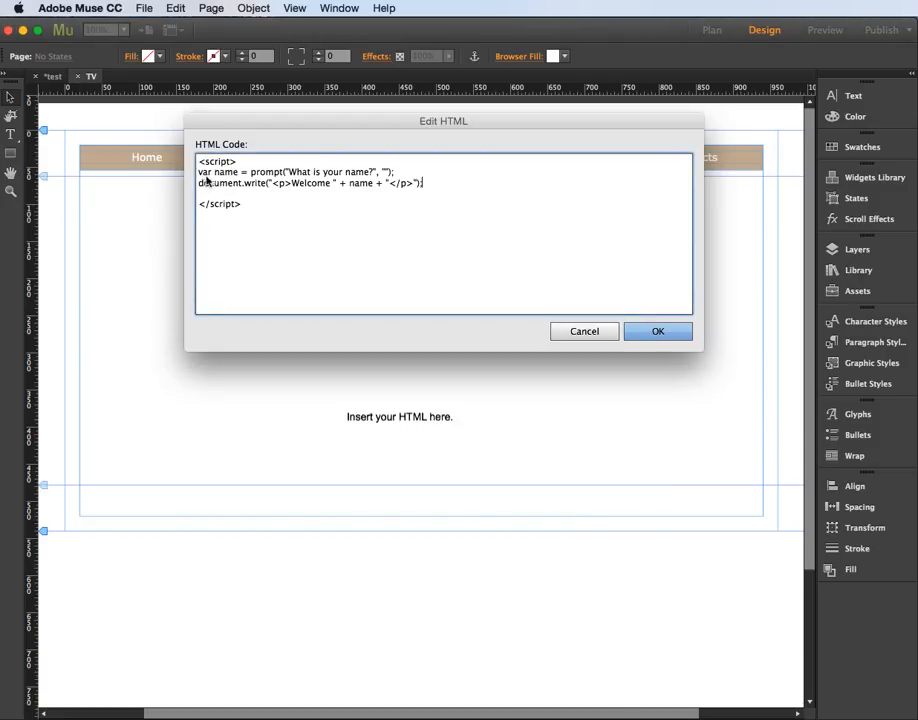
Step: Retype the opening quotation mark before "What is your name?" in the code, accept the HTML, and cancel the name prompt
click(288, 173)
key(BackSpace)
text(")
click(662, 333)
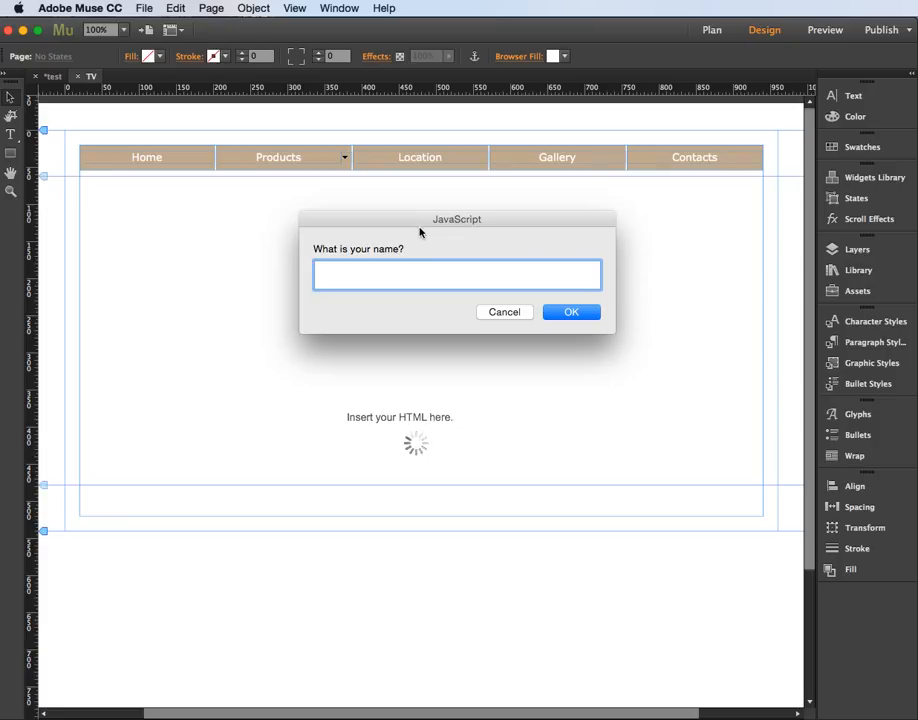
click(522, 314)
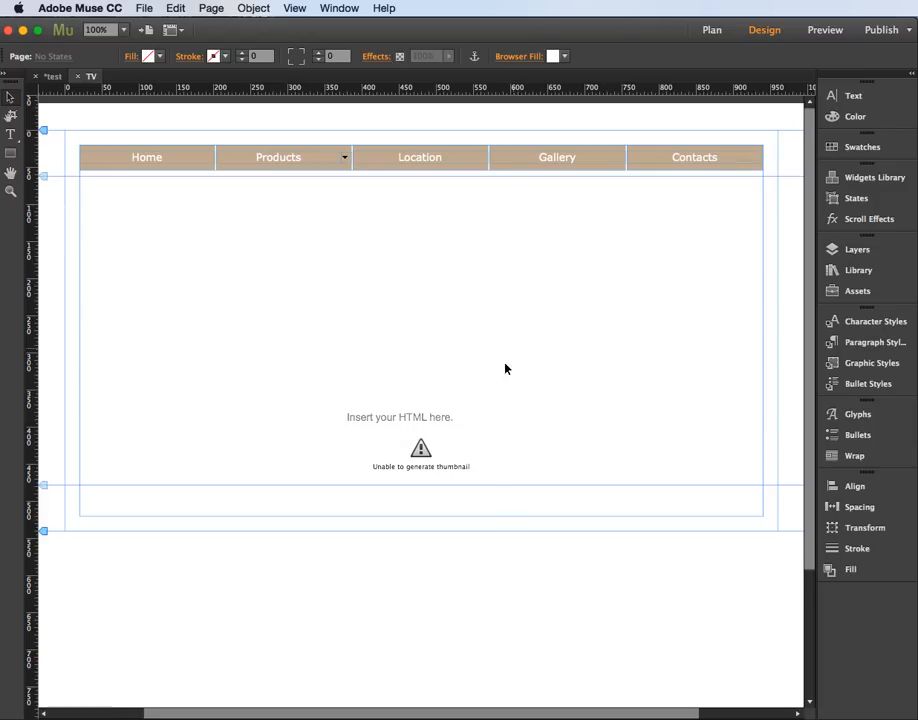
Step: Move the embedded HTML object just below the Home menu item, shrink it to a small box, and cancel the name prompt
click(380, 418)
drag(375, 420, 117, 195)
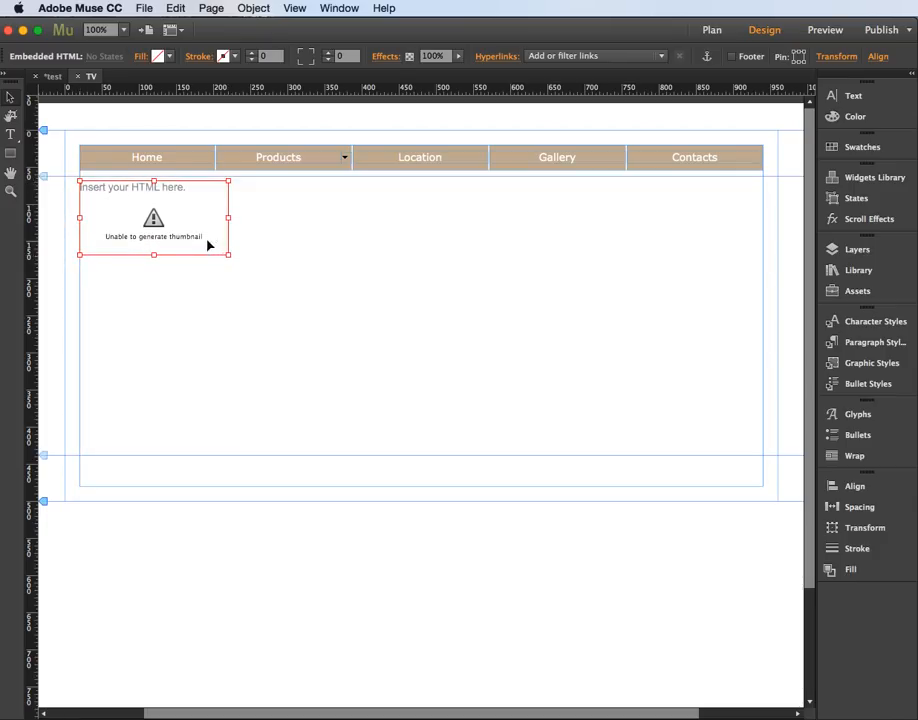
drag(228, 256, 199, 203)
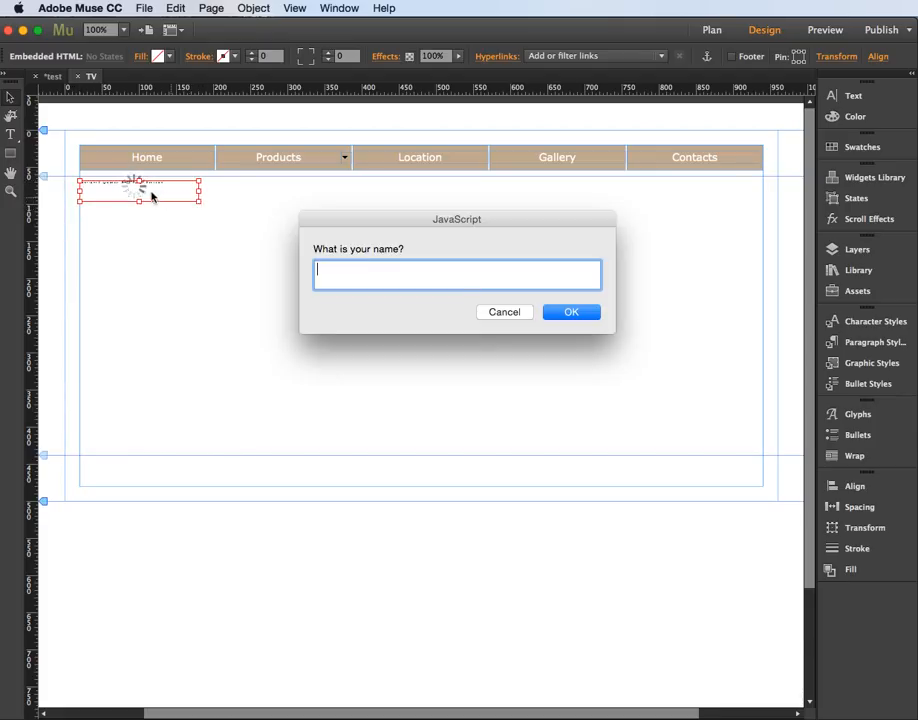
click(501, 312)
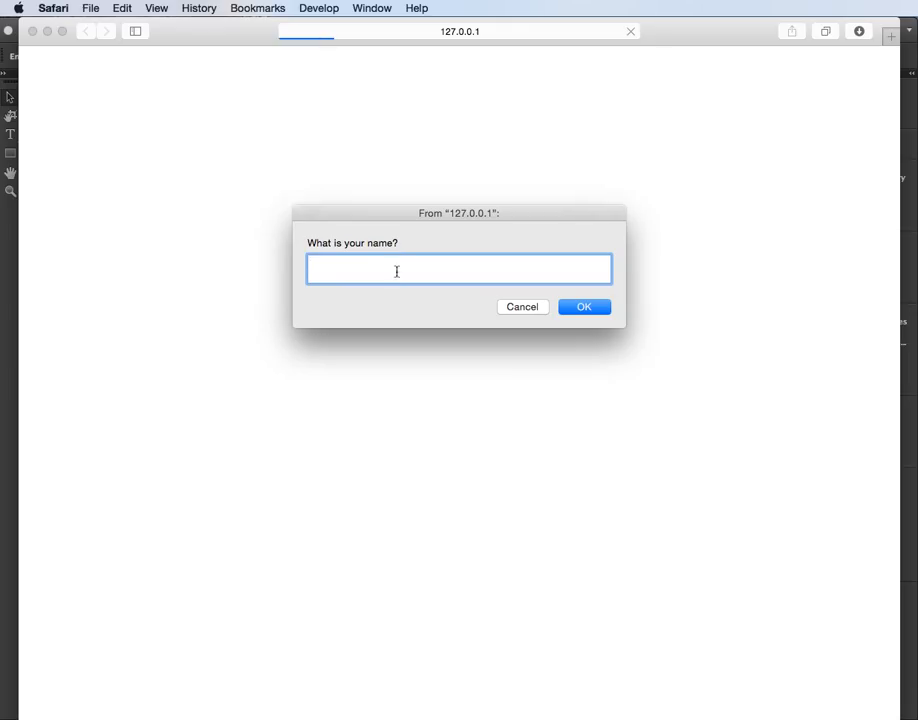
Step: Test the welcome script in the Safari preview by submitting a first name, then quit Safari
text(chris)
click(590, 311)
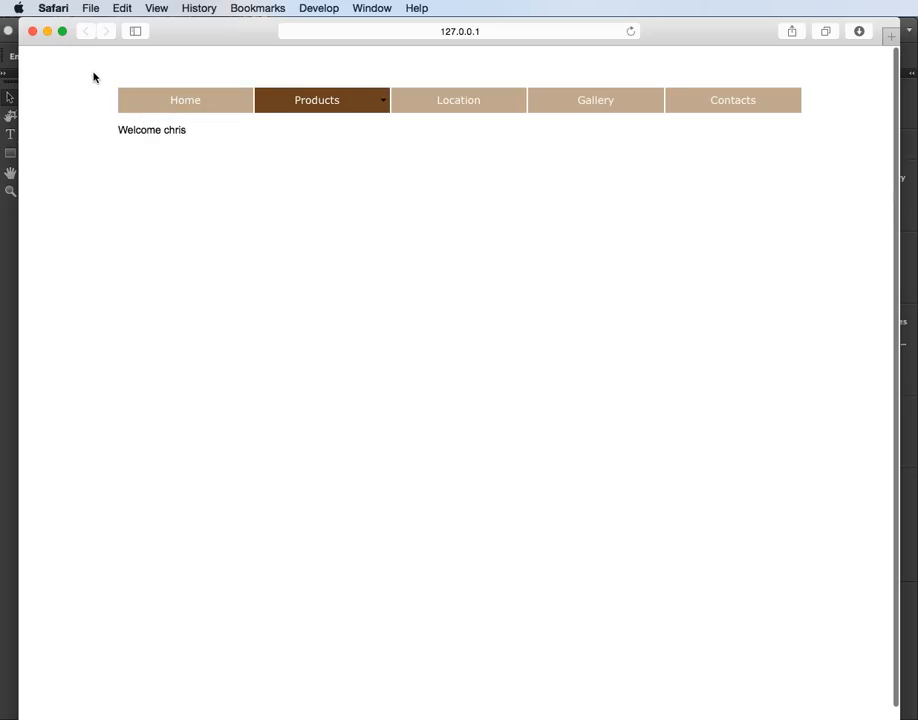
key(super+q)
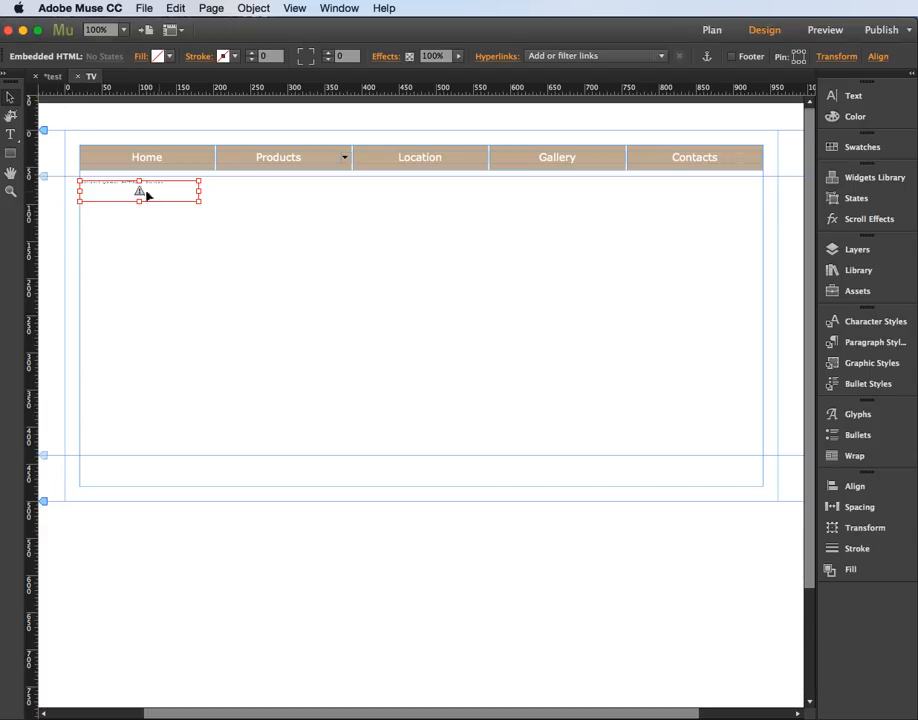
Step: Align the embedded HTML object's upper edge with the header guide and fill it with orange F7931E, cancelling the name prompt
drag(124, 190, 125, 185)
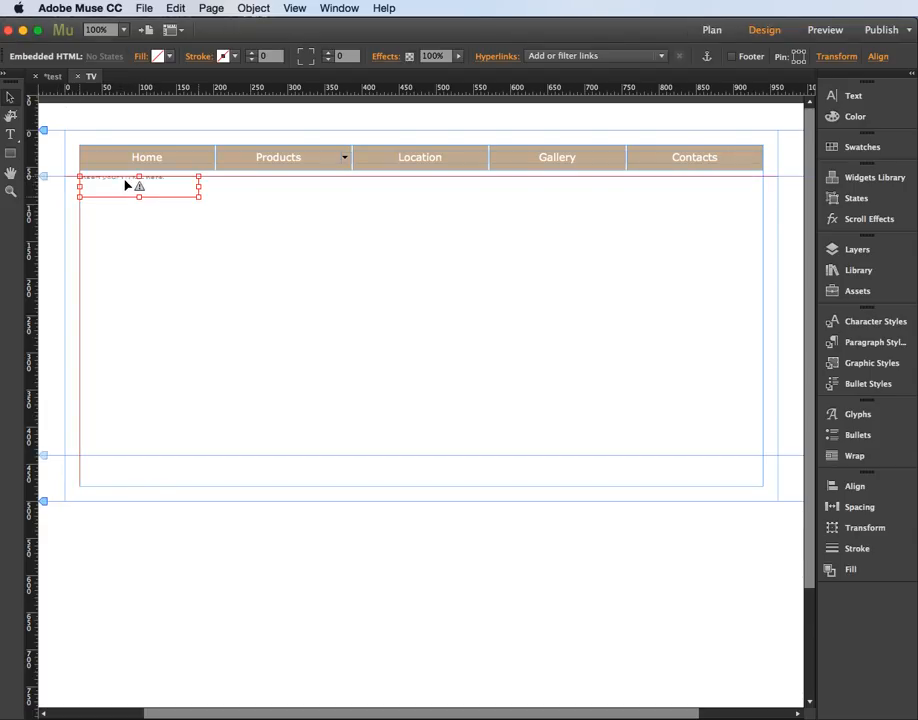
click(168, 57)
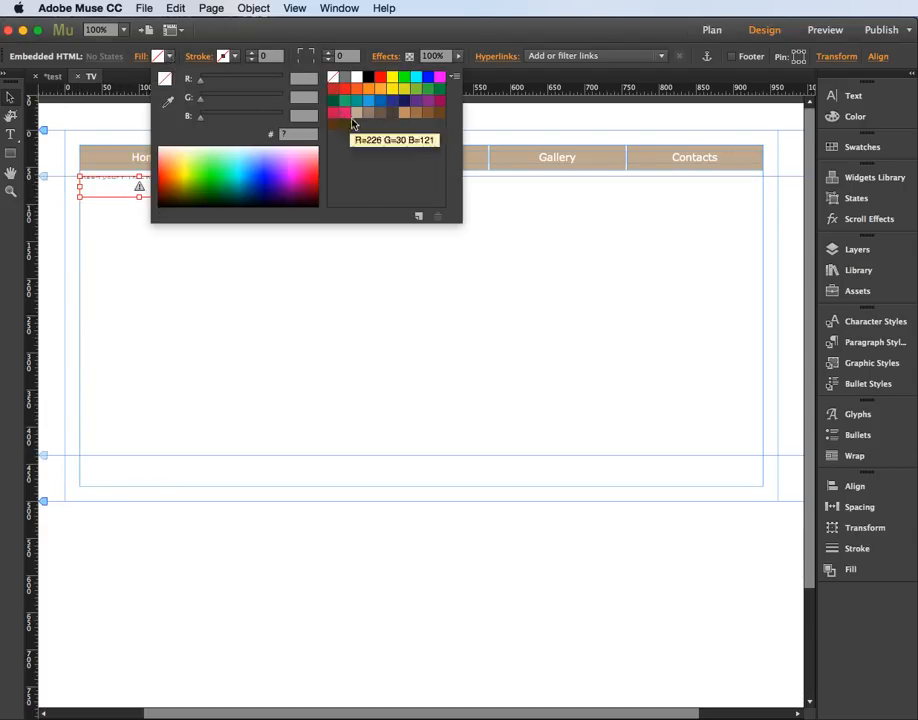
click(370, 91)
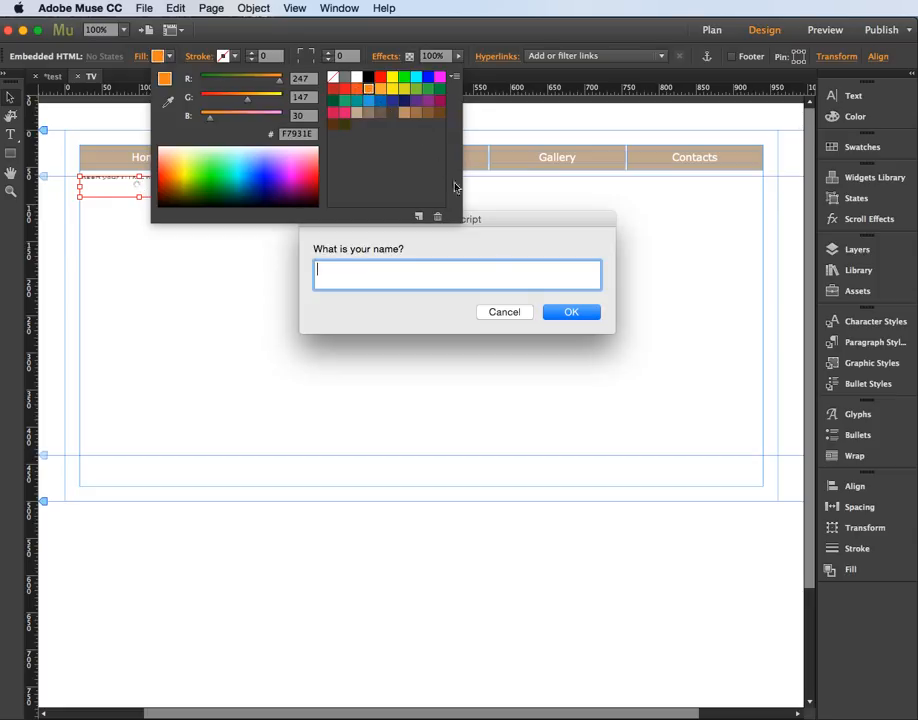
click(503, 312)
click(480, 293)
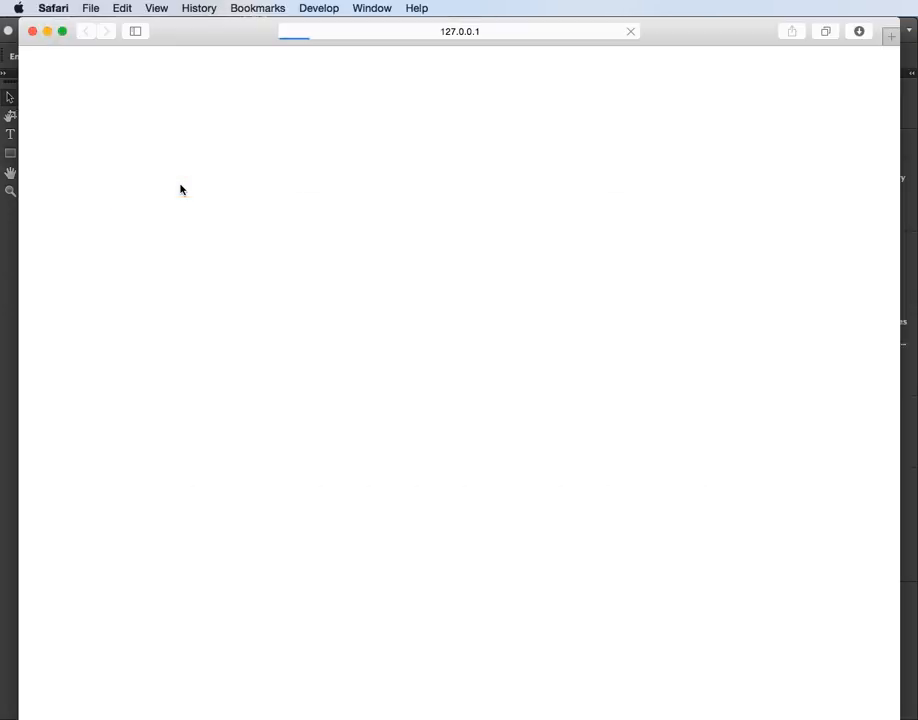
Step: Check the orange-filled welcome message in the Safari preview by submitting a first name, then return to Muse
text(Chris)
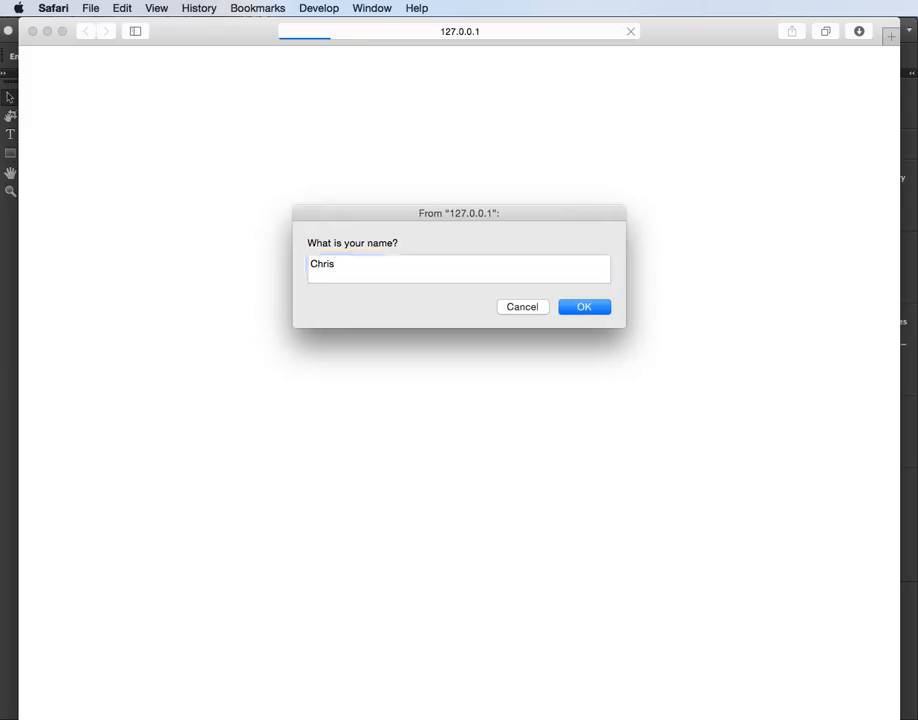
key(Return)
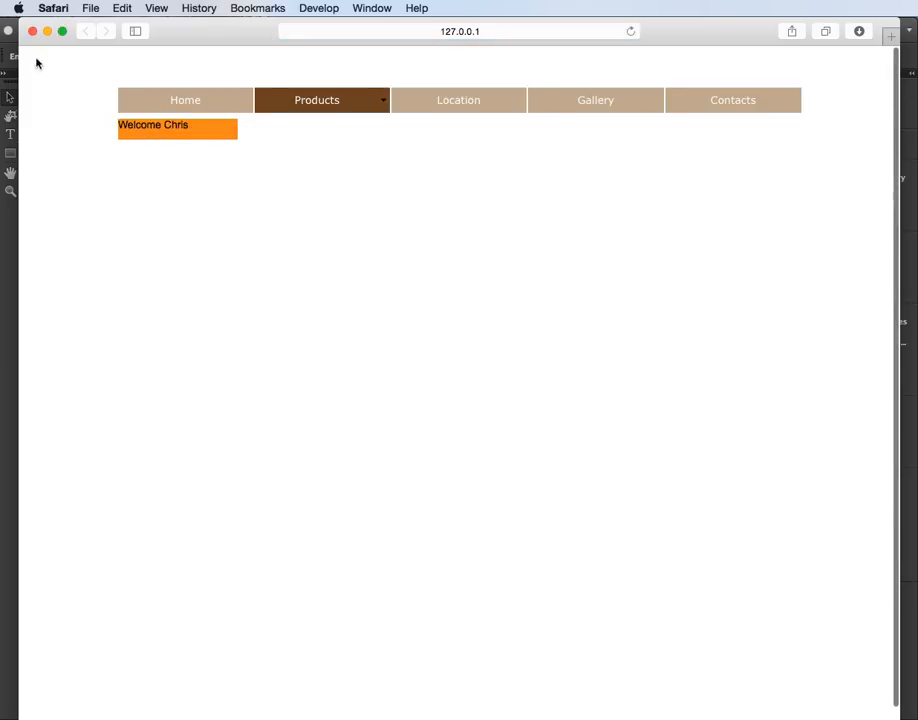
key(super+Tab)
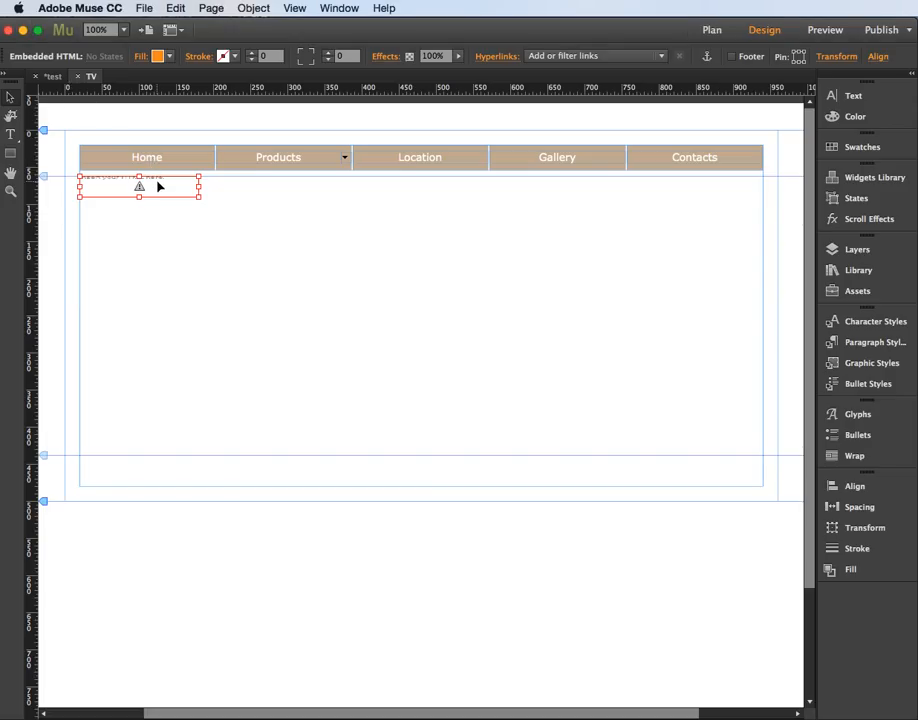
Step: Reopen the embedded object's HTML code to review the welcome script, and accept it without edits
right_click(157, 185)
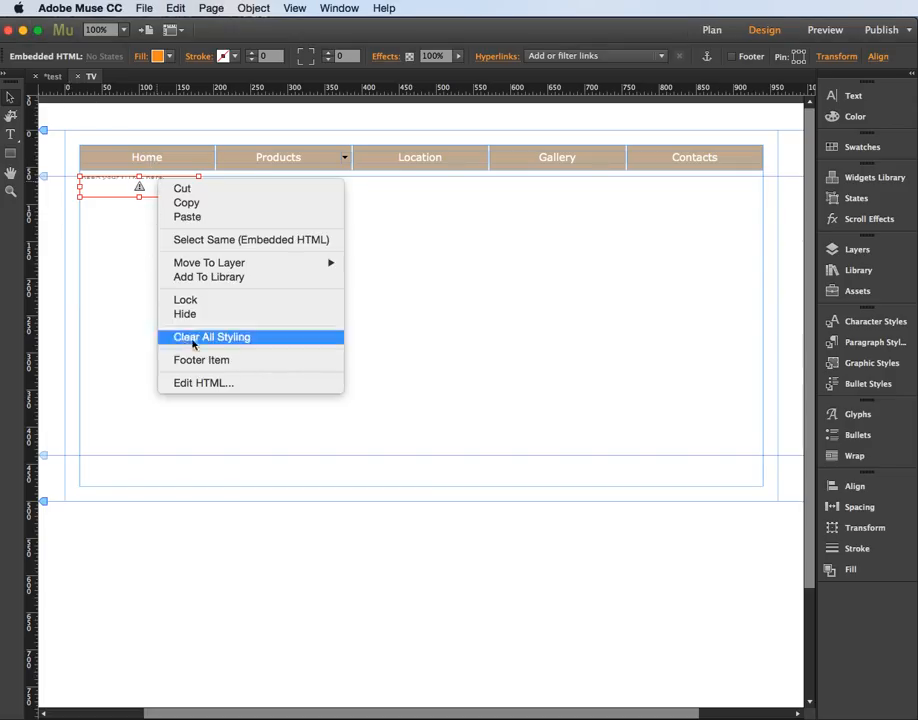
click(200, 382)
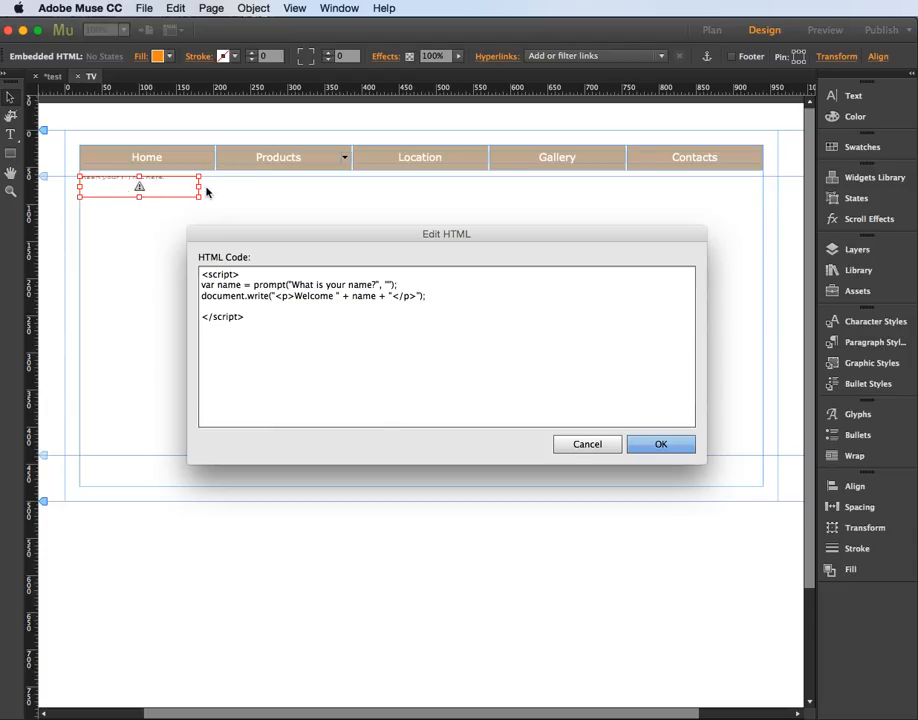
click(650, 447)
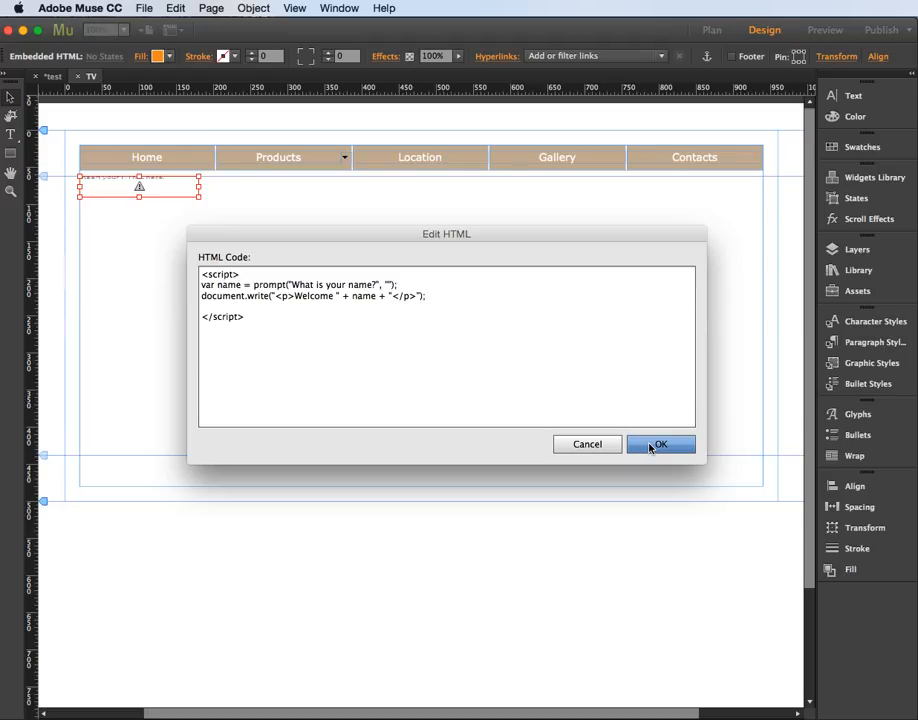